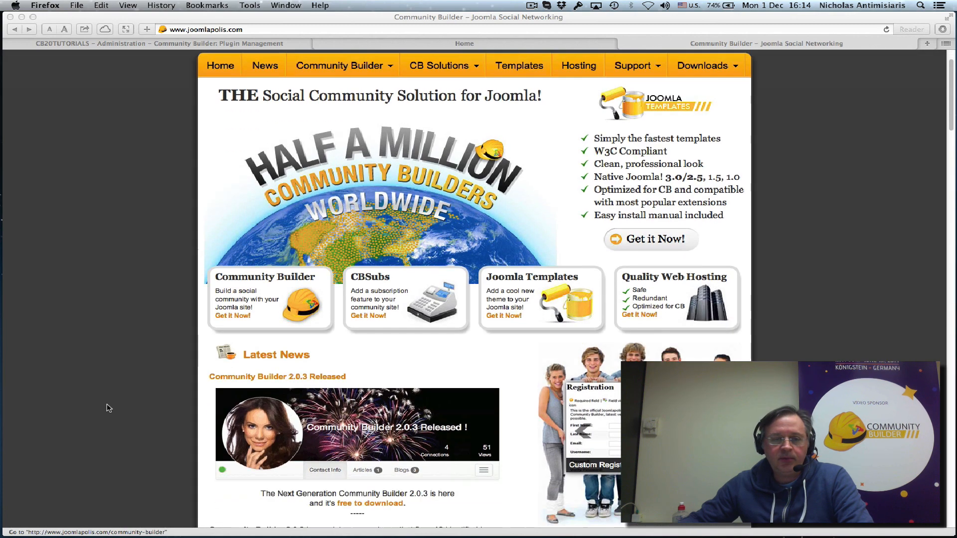
{"action": "scroll", "coordinate": [107, 408], "scroll_direction": "down", "scroll_amount": 3}
{"action": "scroll", "coordinate": [107, 408], "scroll_direction": "down", "scroll_amount": 2}
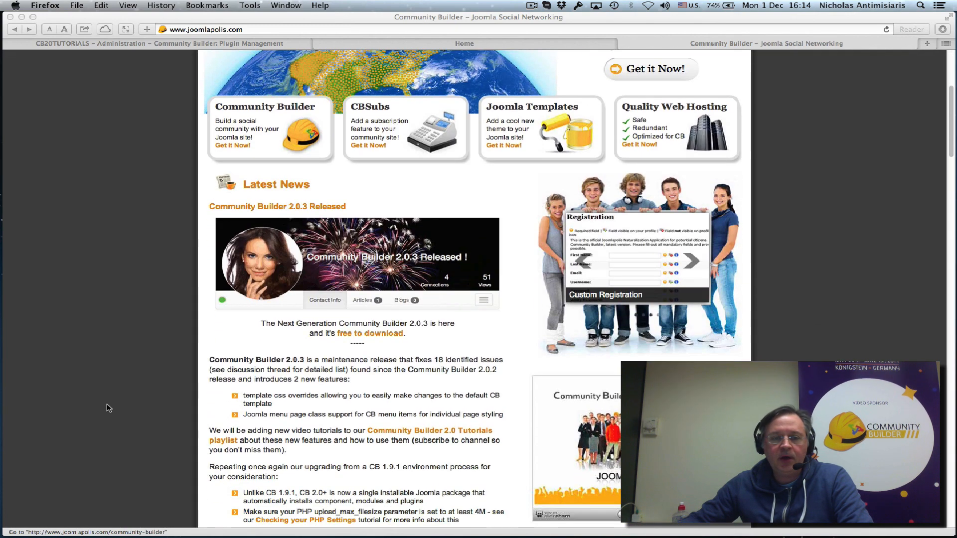
{"action": "scroll", "coordinate": [107, 408], "scroll_direction": "down", "scroll_amount": 1}
{"action": "scroll", "coordinate": [107, 408], "scroll_direction": "down", "scroll_amount": 1}
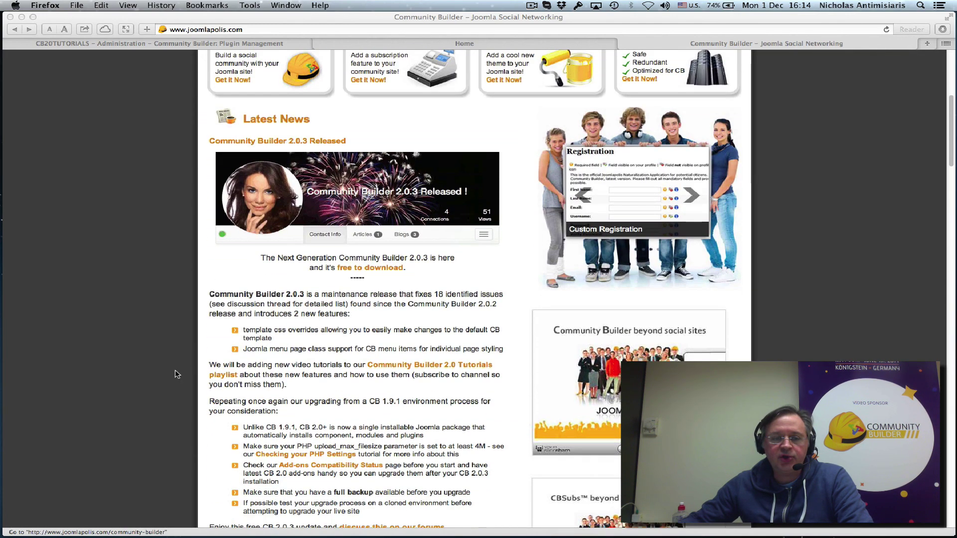
- Highlight the 'template css overrides' phrase in the first bullet of the 2.0.3 release notes
{"action": "triple_click", "coordinate": [293, 331]}
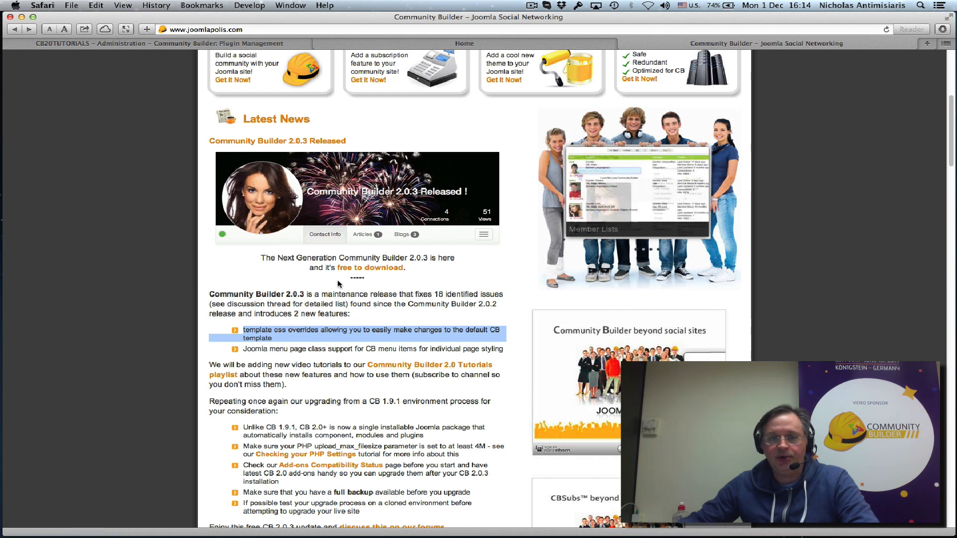
{"action": "left_click", "coordinate": [301, 296]}
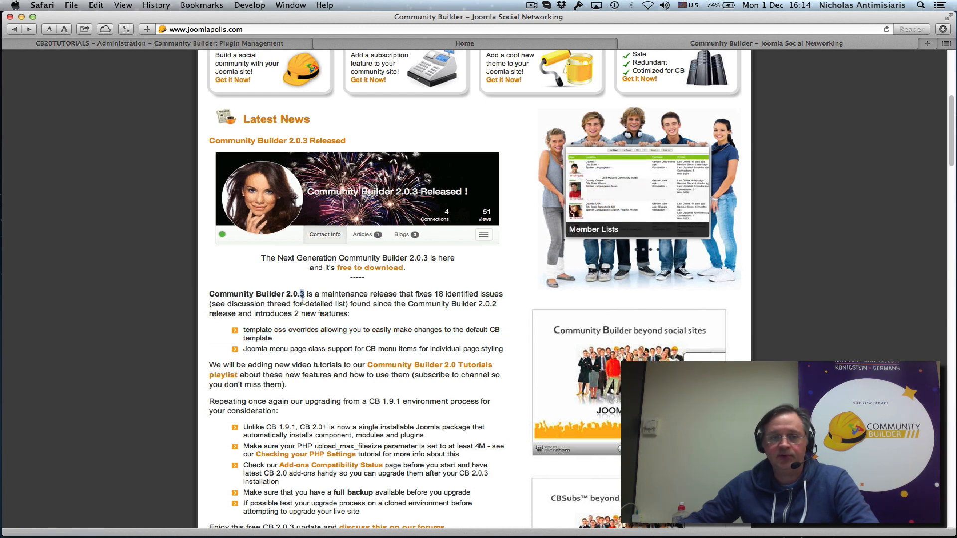
{"action": "triple_click", "coordinate": [291, 331]}
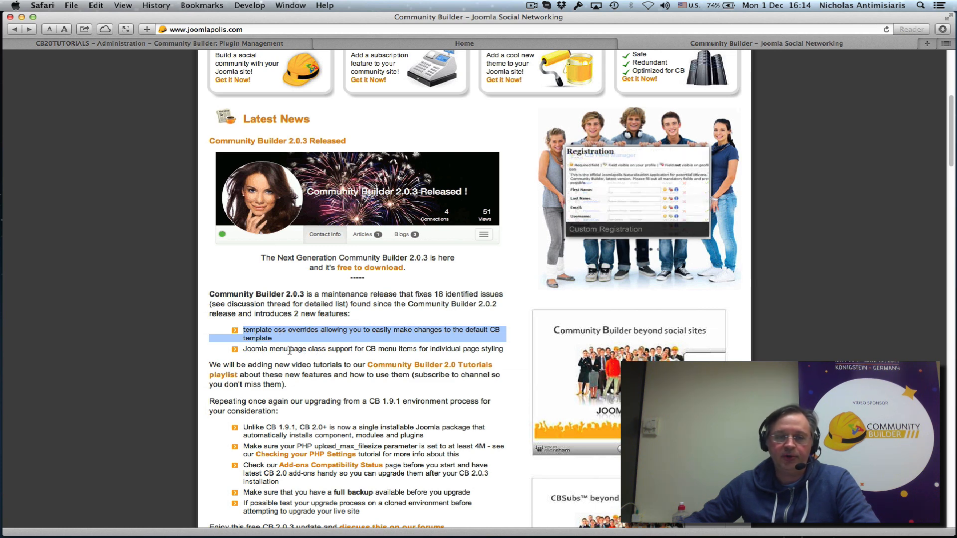
{"action": "double_click", "coordinate": [303, 330]}
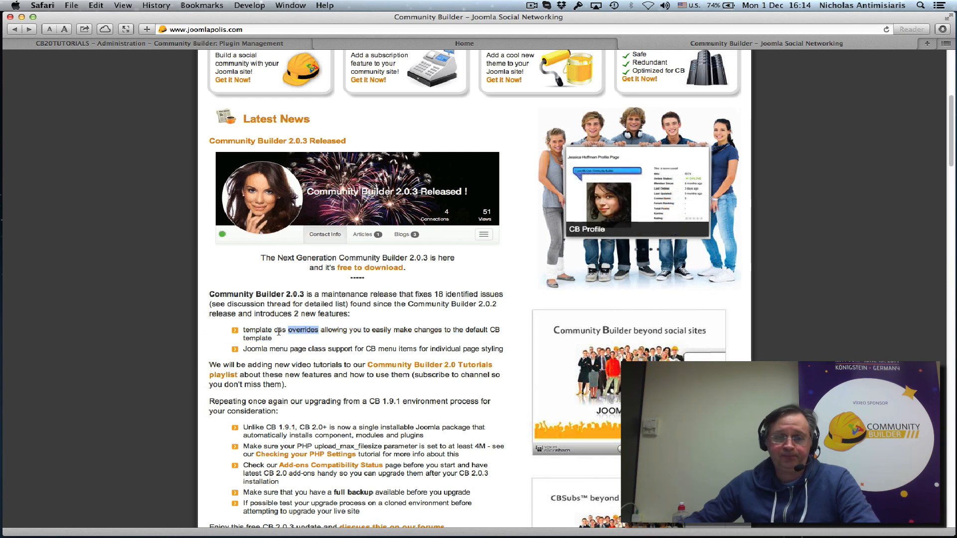
{"action": "left_click", "coordinate": [276, 334]}
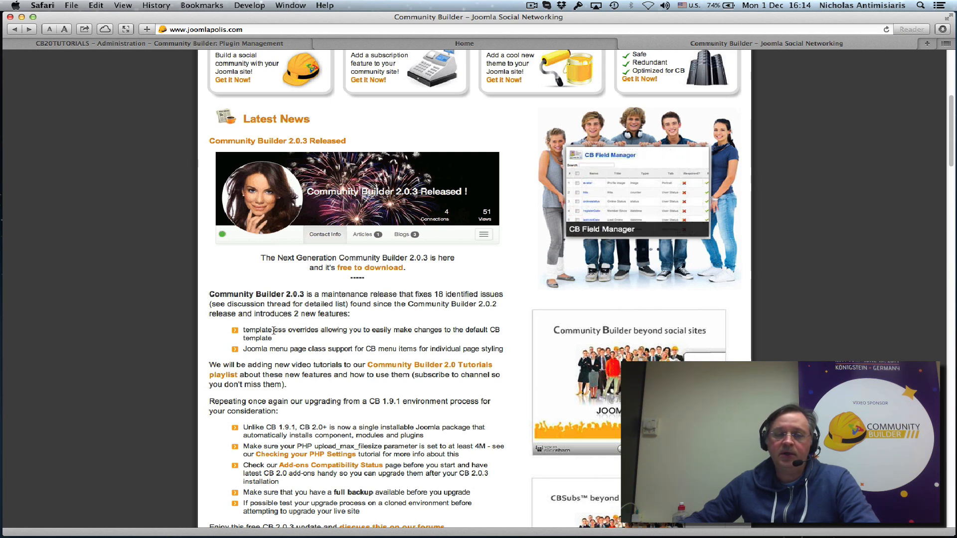
{"action": "left_click_drag", "start_coordinate": [274, 330], "coordinate": [319, 330]}
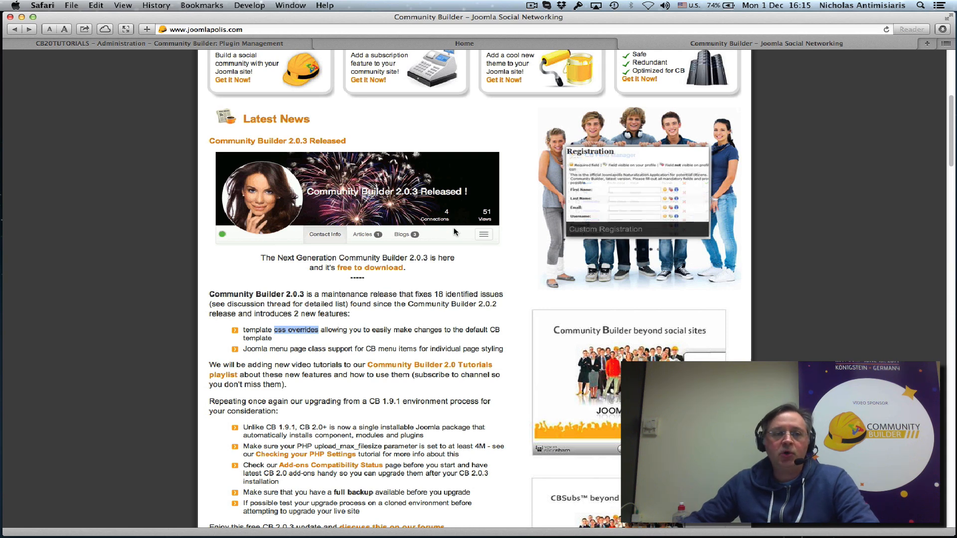
- Show Plugin Management filtered to templates (Default and Example), then switch to Finder
{"action": "left_click", "coordinate": [144, 43]}
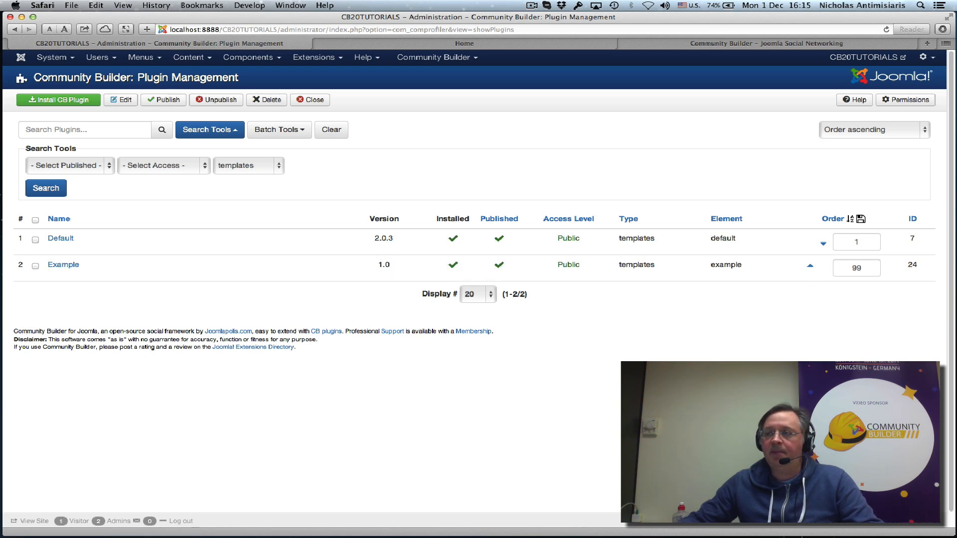
{"action": "key", "text": "super+Tab"}
{"action": "key", "text": "Tab"}
{"action": "key", "text": "Tab"}
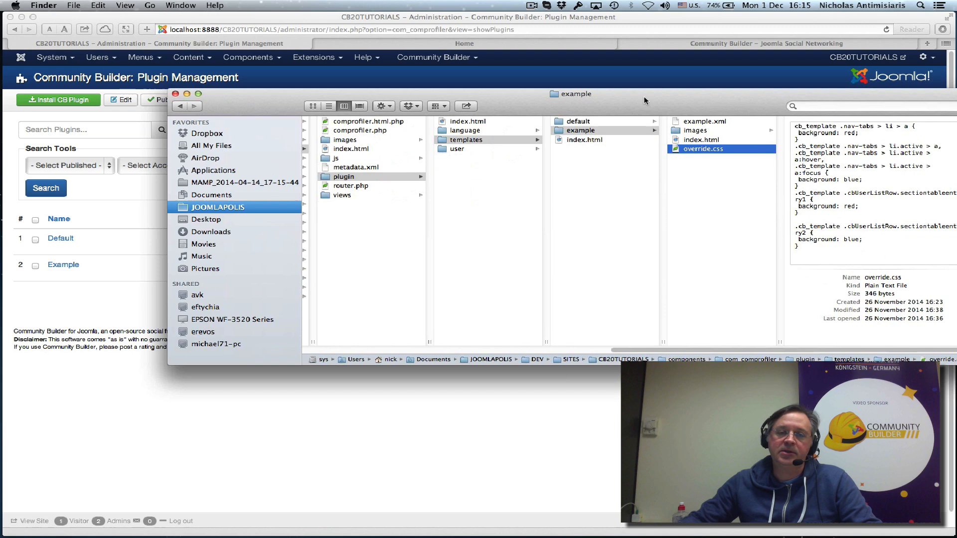
- Browse the Example template's example.xml and avatar/canvas/title image folders, then preview override.css
{"action": "left_click_drag", "start_coordinate": [643, 99], "coordinate": [534, 106]}
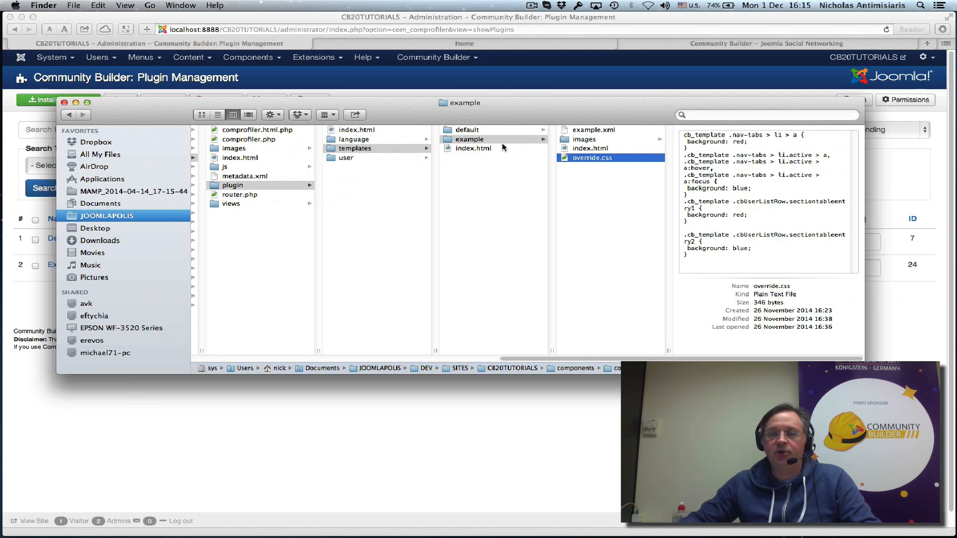
{"action": "left_click", "coordinate": [584, 132]}
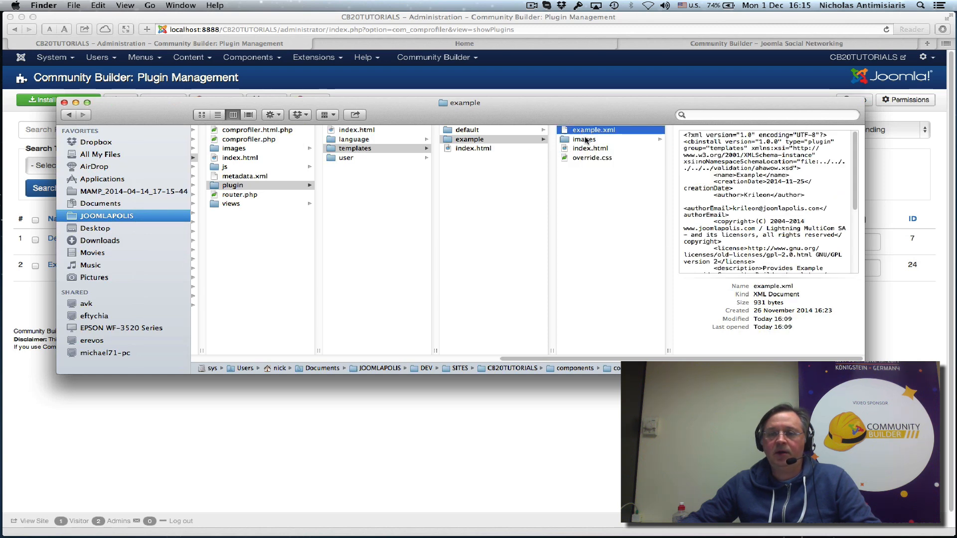
{"action": "left_click", "coordinate": [584, 139]}
{"action": "left_click", "coordinate": [700, 130]}
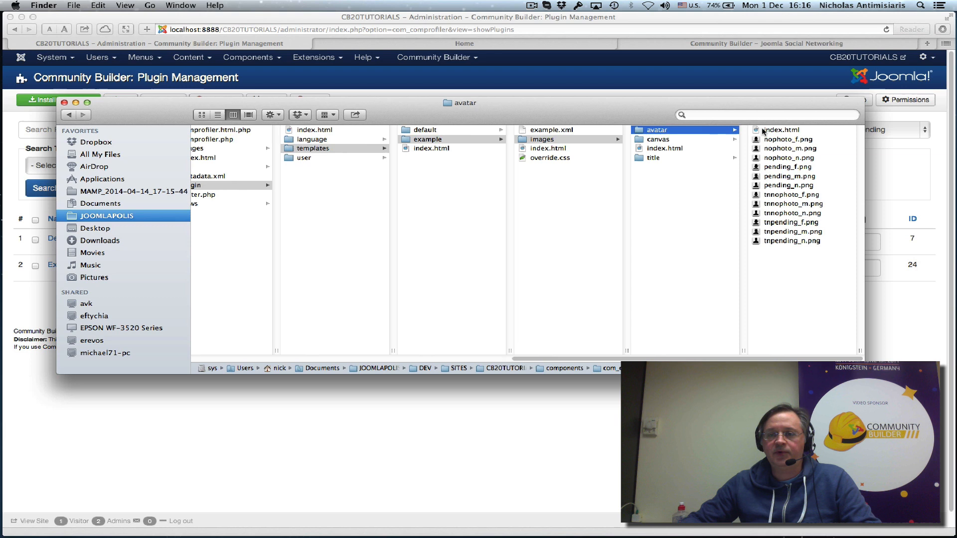
{"action": "left_click", "coordinate": [673, 140]}
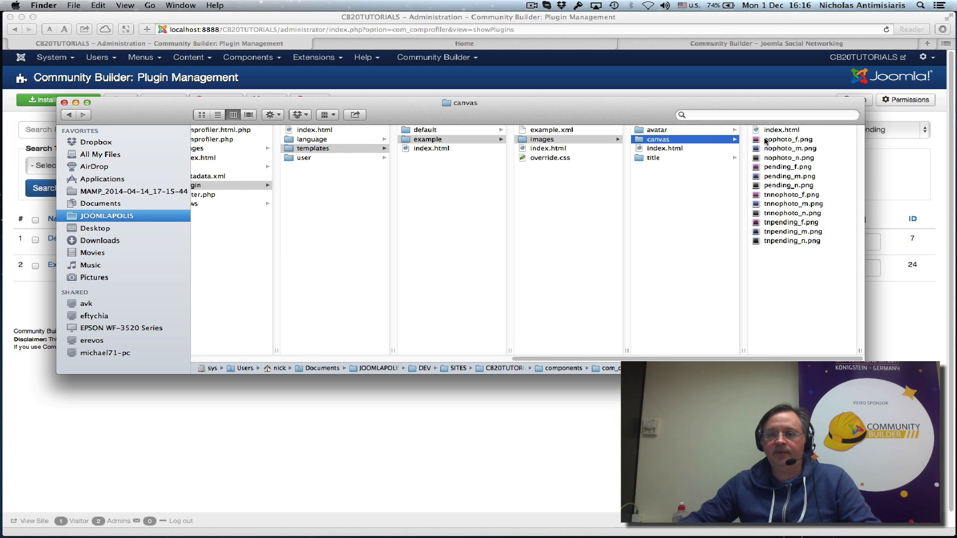
{"action": "left_click", "coordinate": [651, 159]}
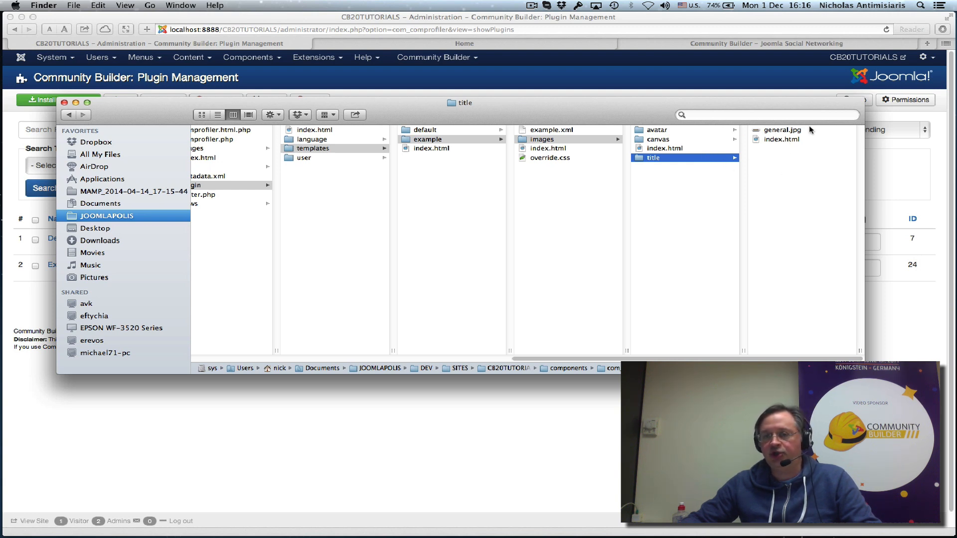
{"action": "left_click", "coordinate": [683, 139]}
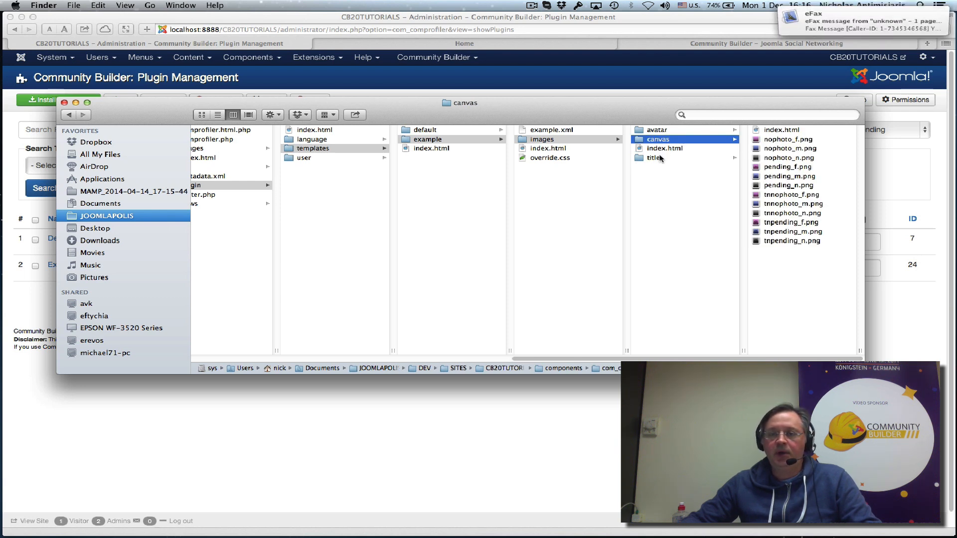
{"action": "left_click", "coordinate": [549, 158]}
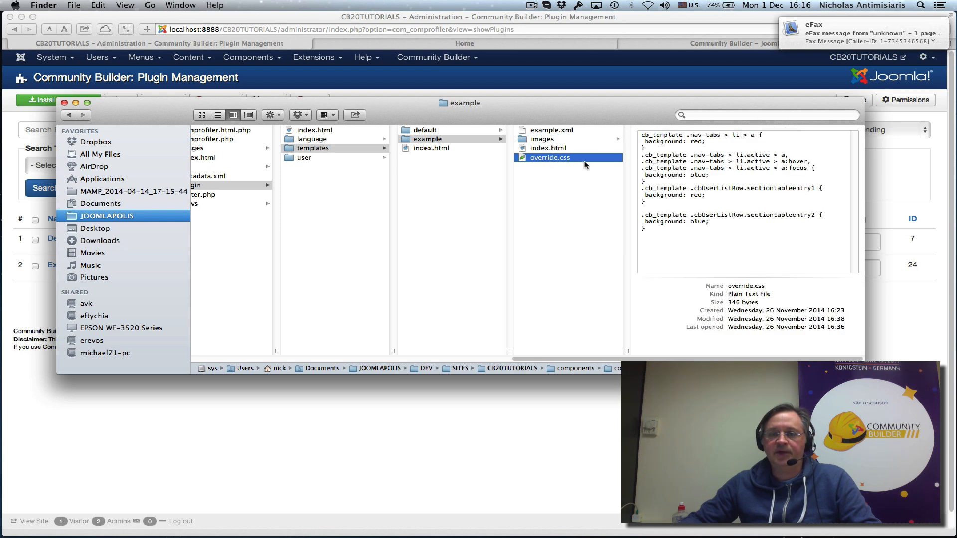
- Browse the default template's default.php, font/fontawesome.css and jquery/rtl.css files
{"action": "left_click", "coordinate": [424, 129]}
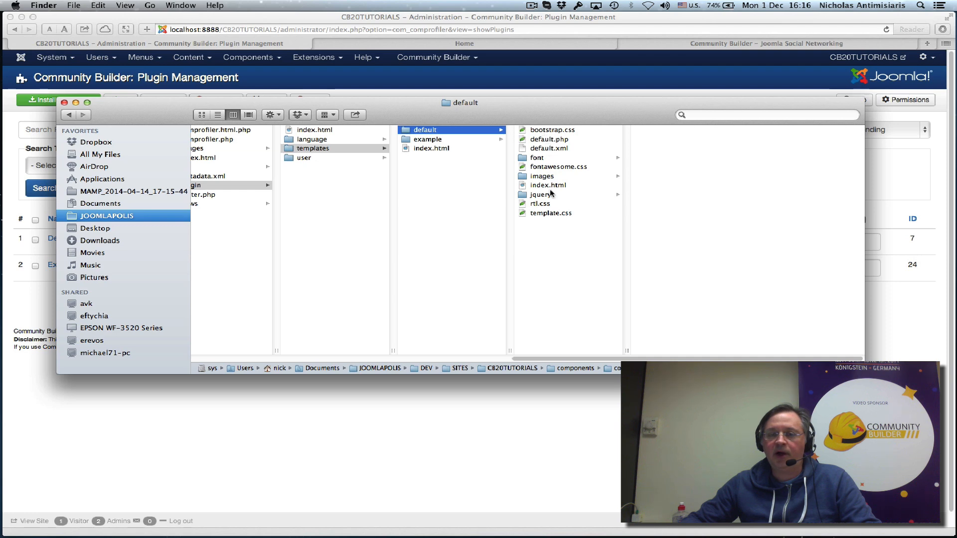
{"action": "left_click", "coordinate": [554, 139]}
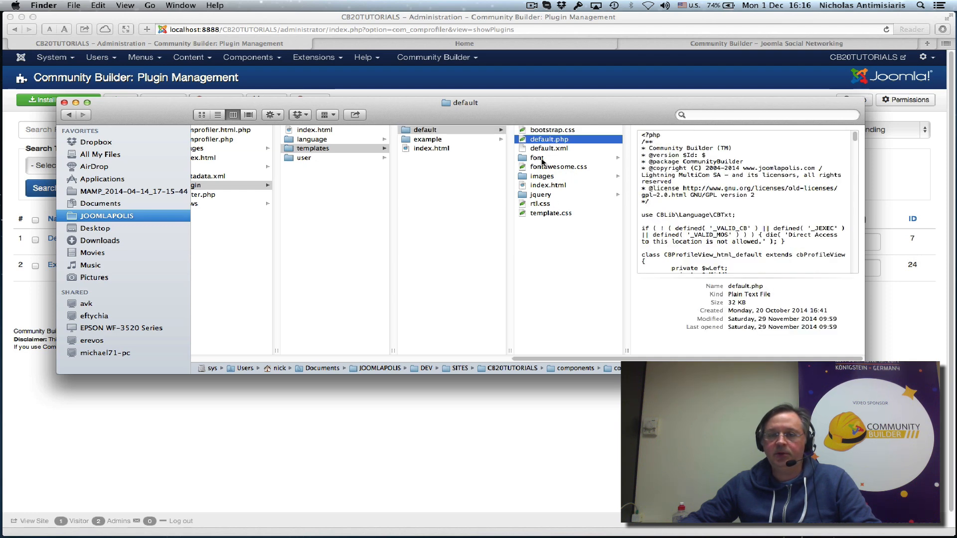
{"action": "left_click", "coordinate": [542, 158]}
{"action": "left_click", "coordinate": [554, 167]}
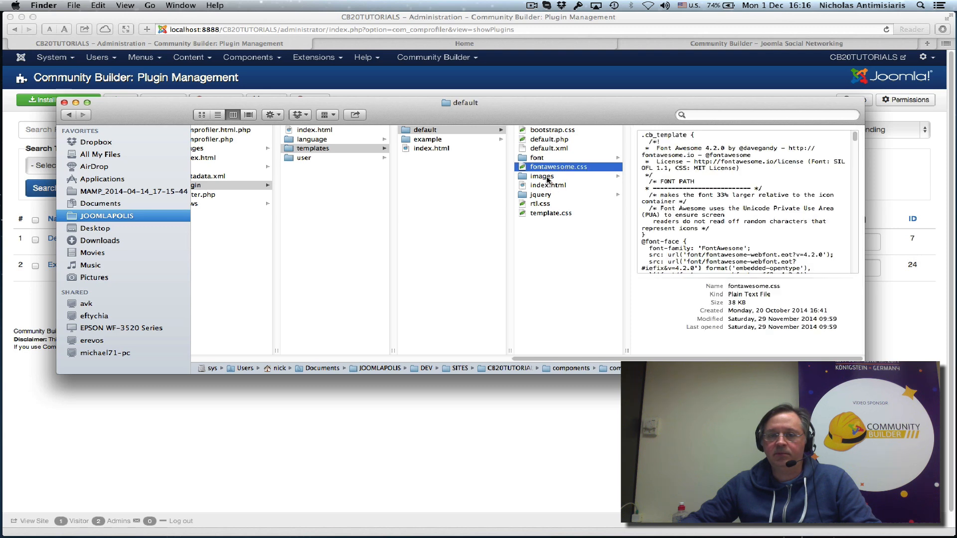
{"action": "left_click", "coordinate": [543, 194]}
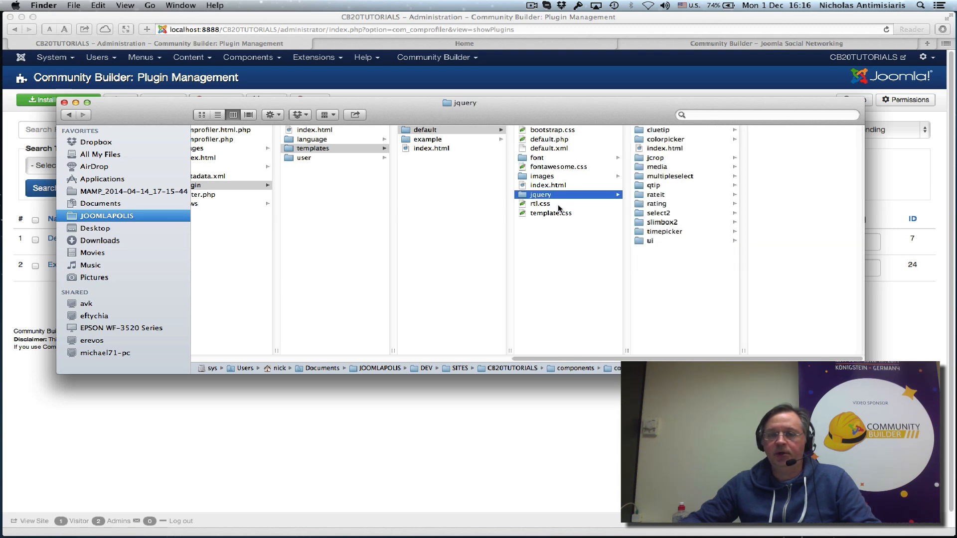
{"action": "left_click", "coordinate": [541, 203]}
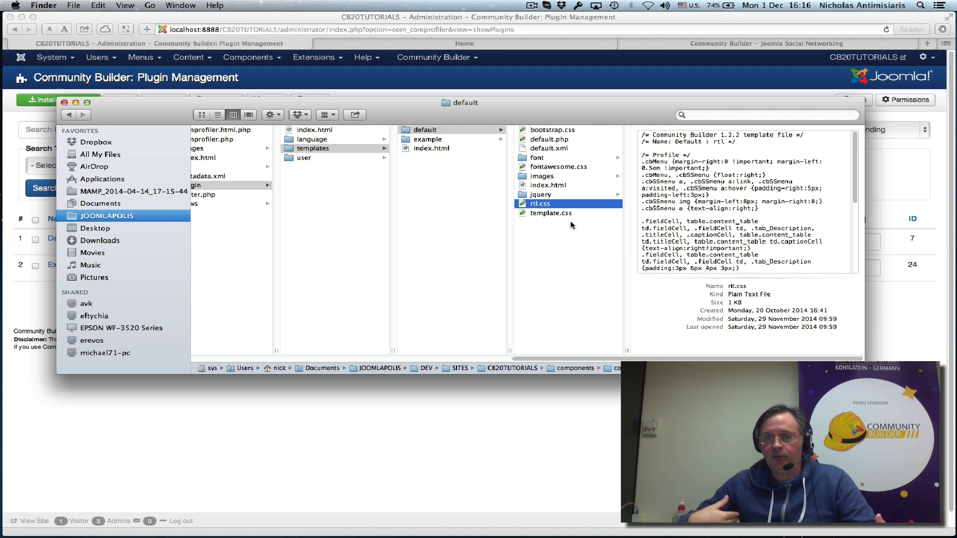
- Return to the example folder and bring up the Open With choices for override.css
{"action": "left_click", "coordinate": [422, 140]}
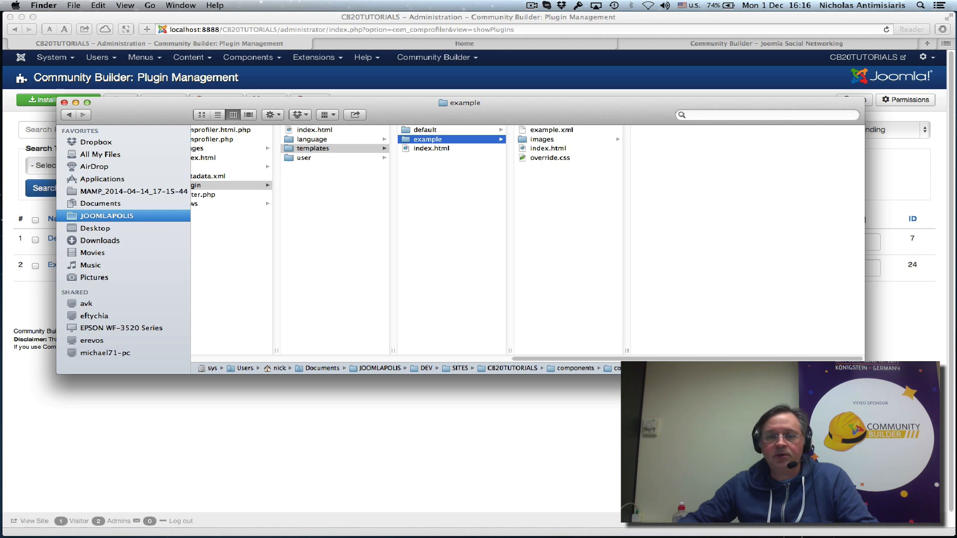
{"action": "key", "text": "super+Tab"}
{"action": "key", "text": "super+Tab"}
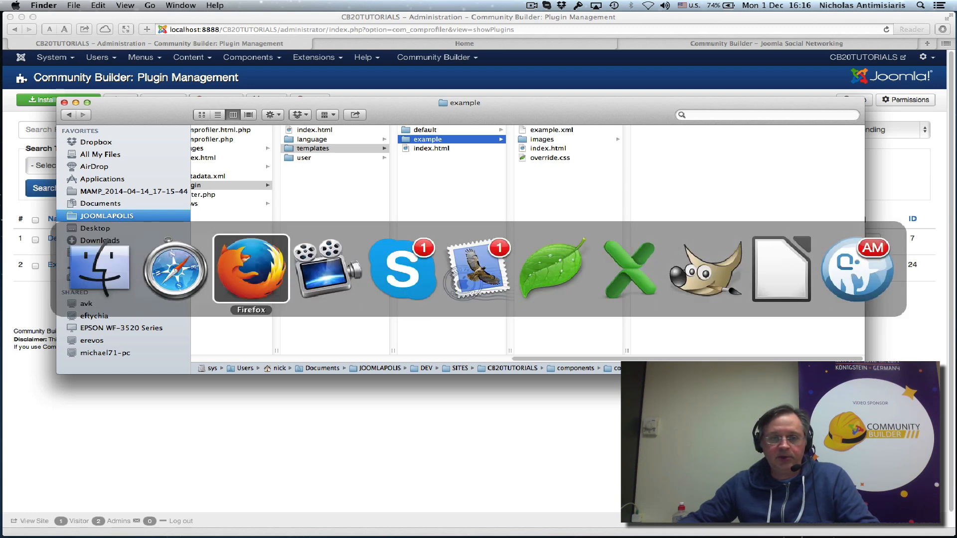
{"action": "key", "text": "super+Tab"}
{"action": "key", "text": "super+Tab"}
{"action": "key", "text": "super+Tab"}
{"action": "key", "text": "super+Tab"}
{"action": "key", "text": "super+Tab"}
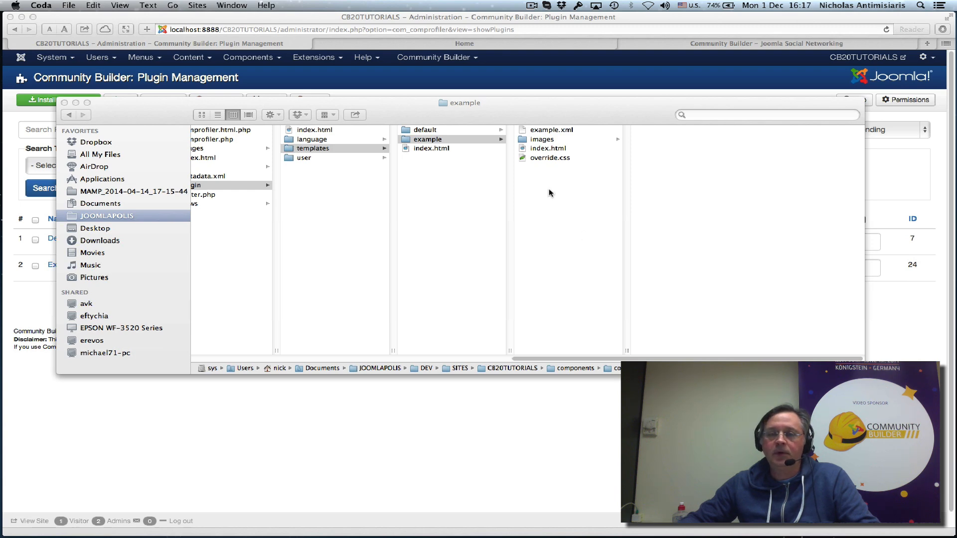
{"action": "left_click", "coordinate": [543, 157]}
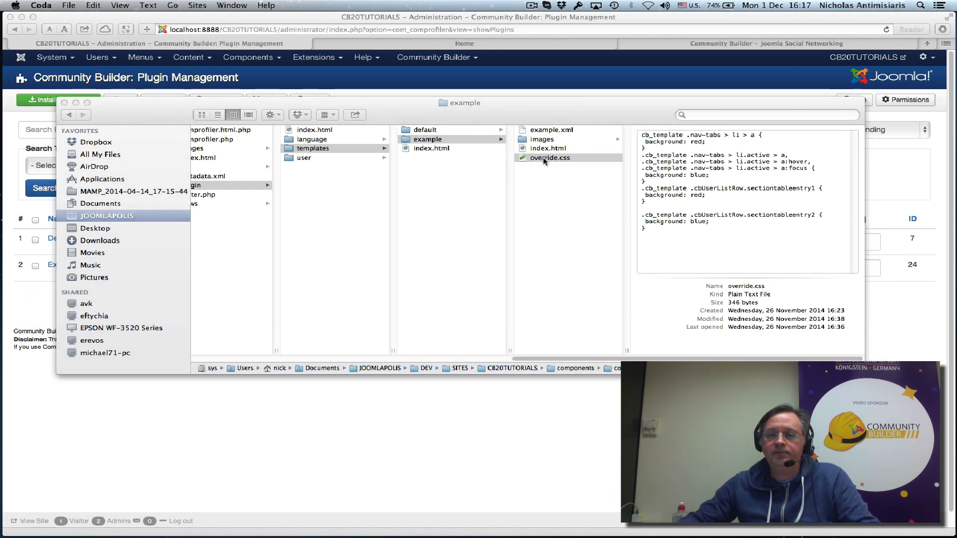
{"action": "right_click", "coordinate": [544, 160]}
{"action": "mouse_move", "coordinate": [576, 173]}
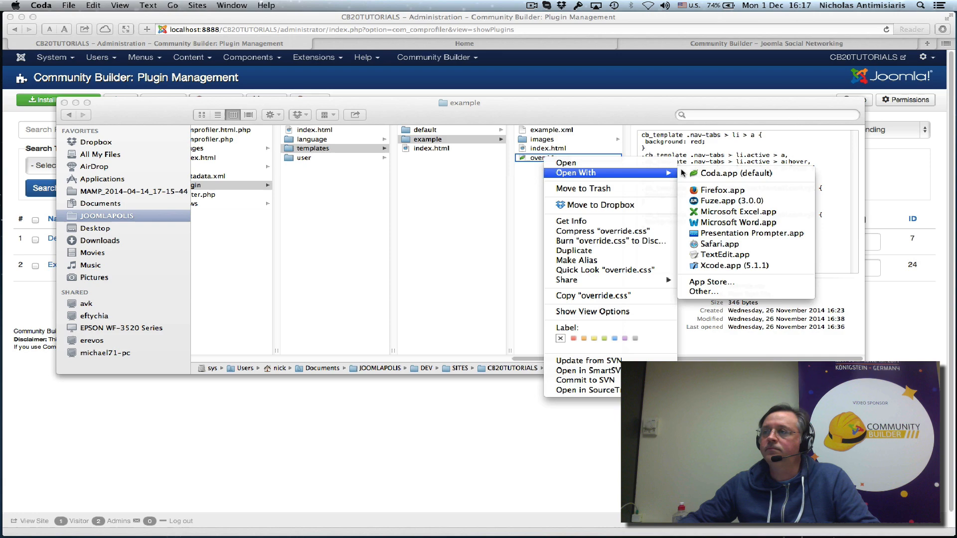
{"action": "left_click", "coordinate": [736, 173]}
{"action": "left_click_drag", "start_coordinate": [782, 97], "coordinate": [531, 51]}
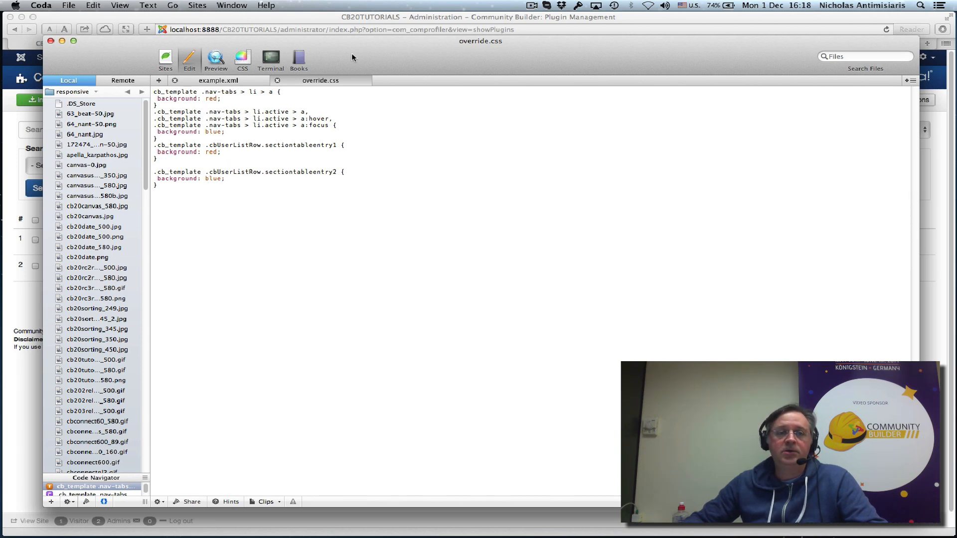
{"action": "key", "text": "super+h"}
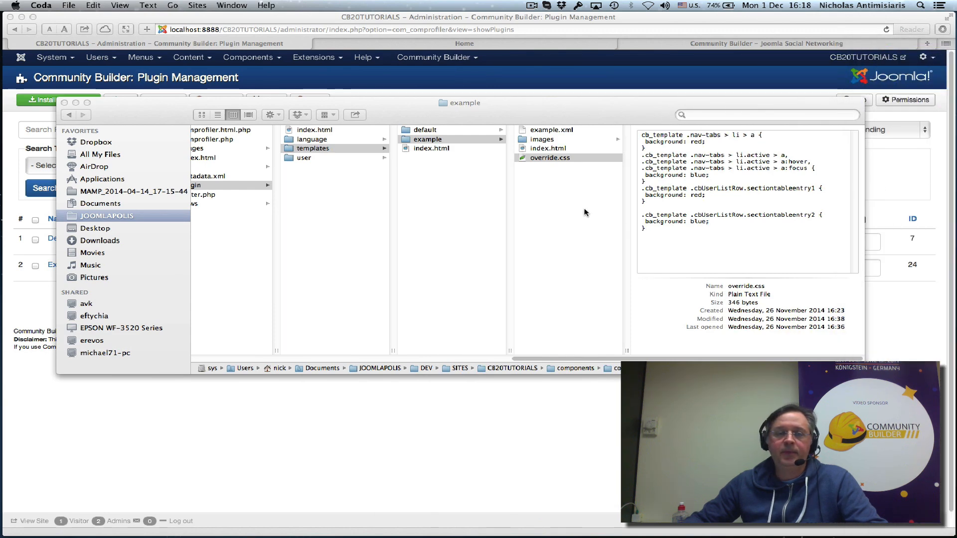
- View a frontend profile and its Update Your Profile form, then show the CB User Lists members table
{"action": "left_click", "coordinate": [51, 400]}
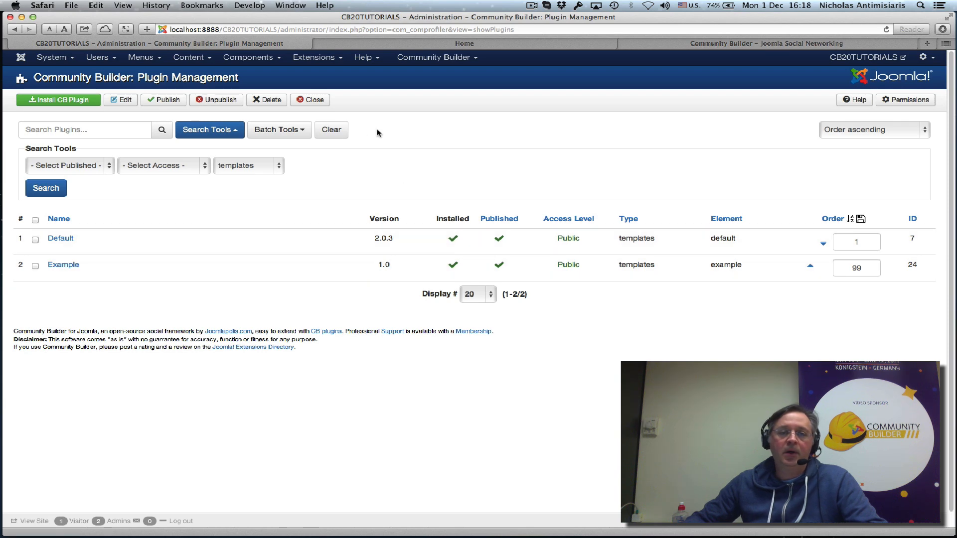
{"action": "left_click", "coordinate": [465, 43]}
{"action": "scroll", "coordinate": [482, 258], "scroll_direction": "down", "scroll_amount": 5}
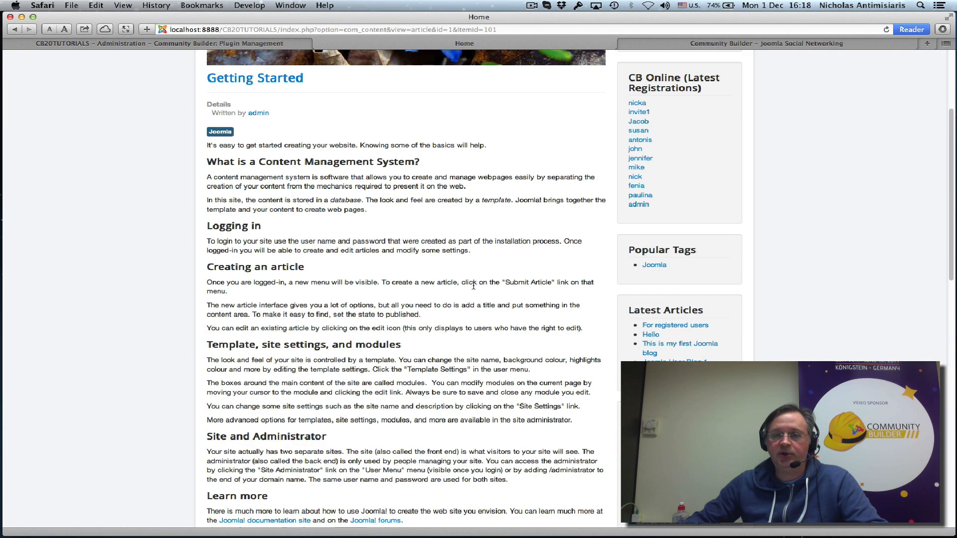
{"action": "scroll", "coordinate": [494, 307], "scroll_direction": "down", "scroll_amount": 3}
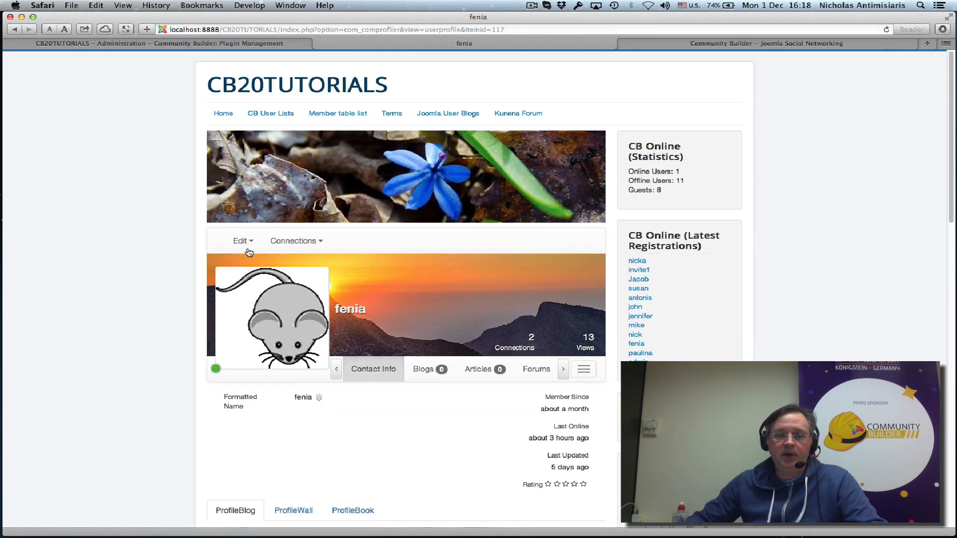
{"action": "left_click", "coordinate": [243, 241]}
{"action": "left_click", "coordinate": [257, 263]}
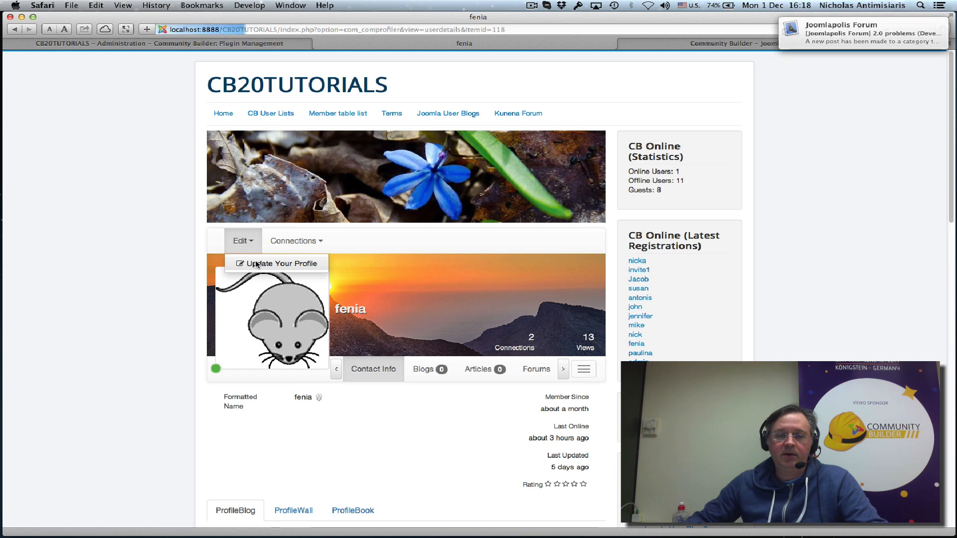
{"action": "scroll", "coordinate": [150, 336], "scroll_direction": "down", "scroll_amount": 1}
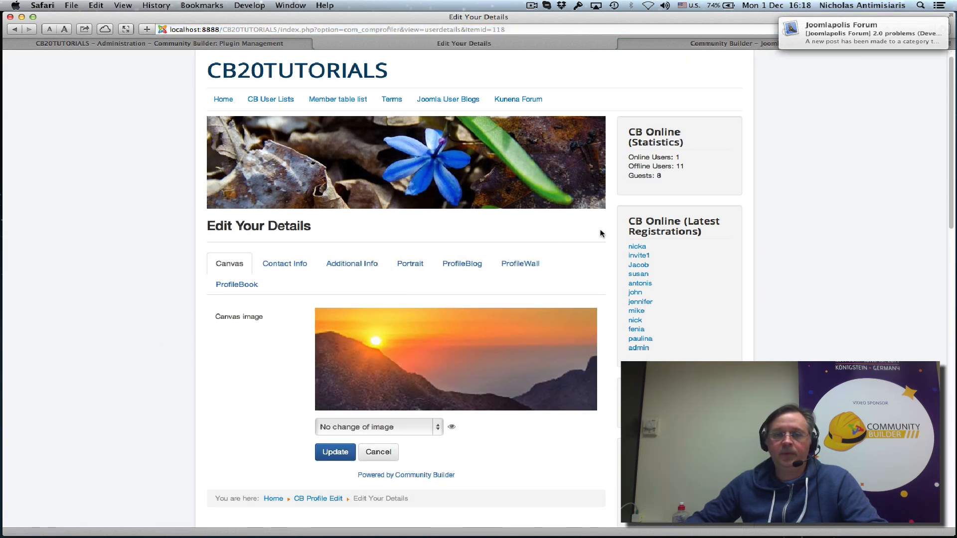
{"action": "left_click", "coordinate": [271, 99]}
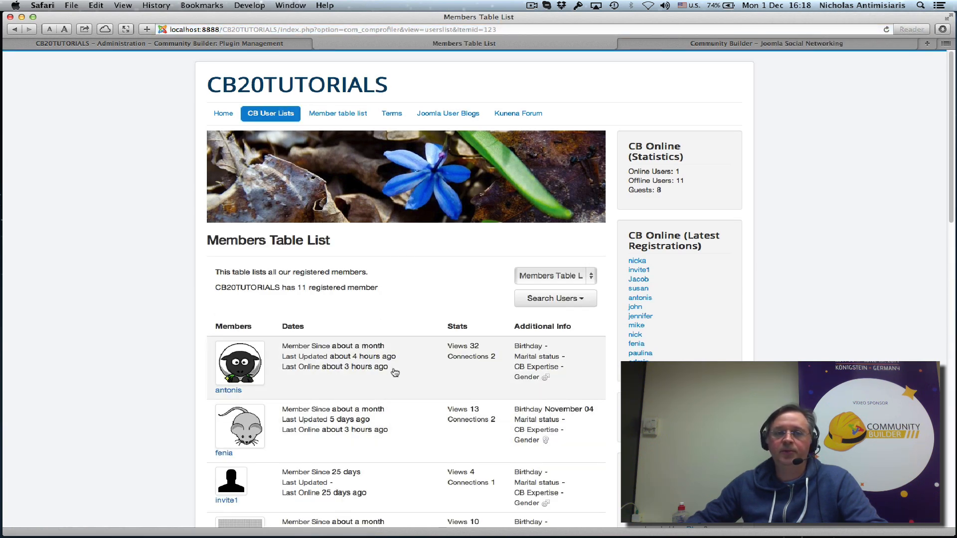
- In Community Builder Configuration's User Profile settings, set Template to Example and save
{"action": "left_click", "coordinate": [240, 46]}
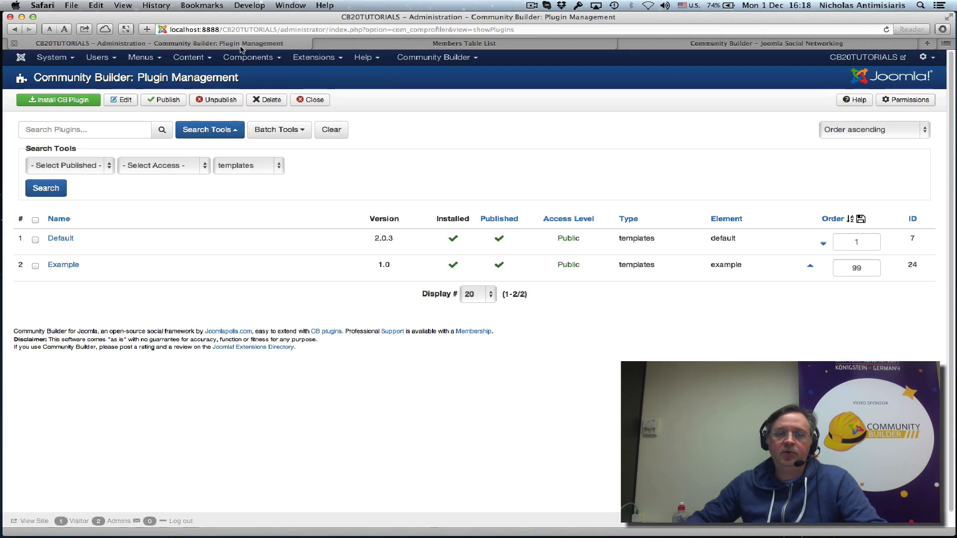
{"action": "left_click", "coordinate": [404, 64]}
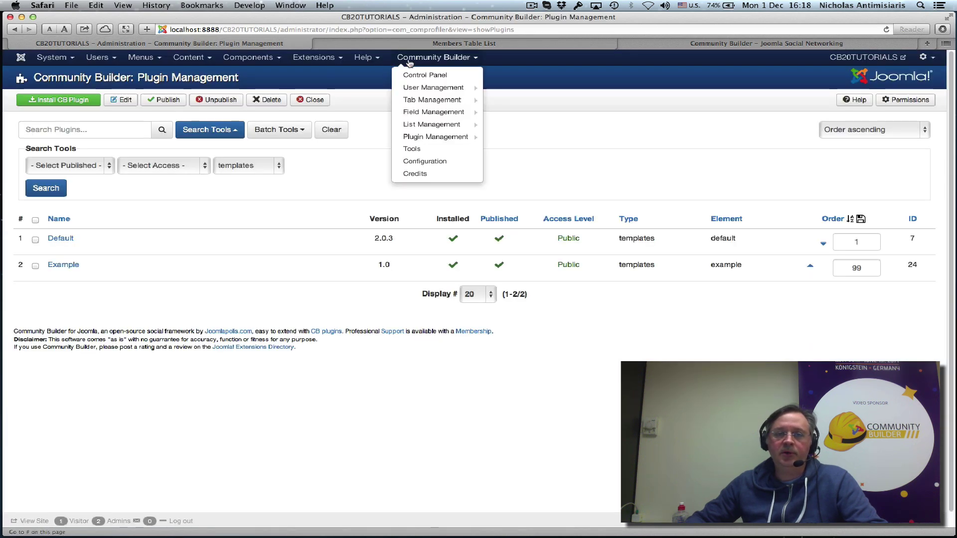
{"action": "left_click", "coordinate": [427, 161]}
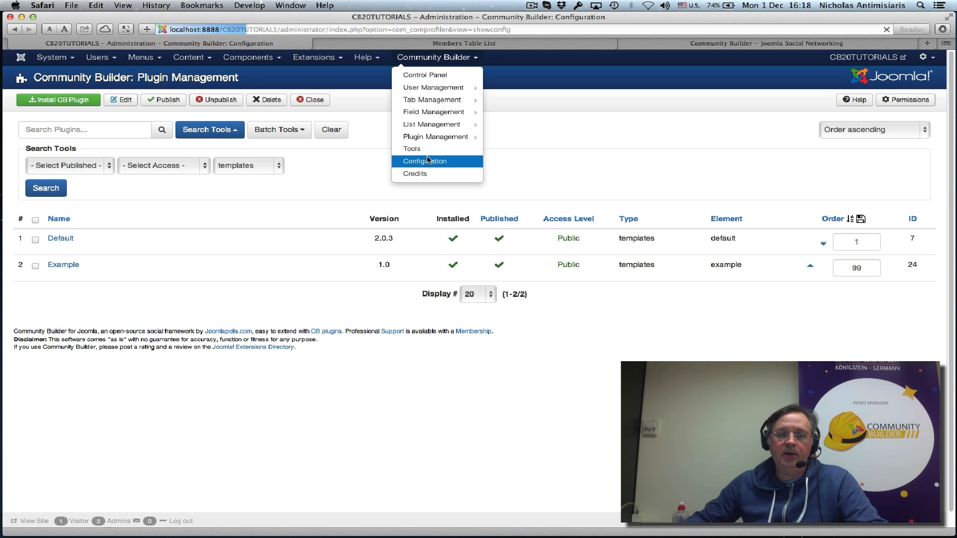
{"action": "left_click", "coordinate": [155, 182]}
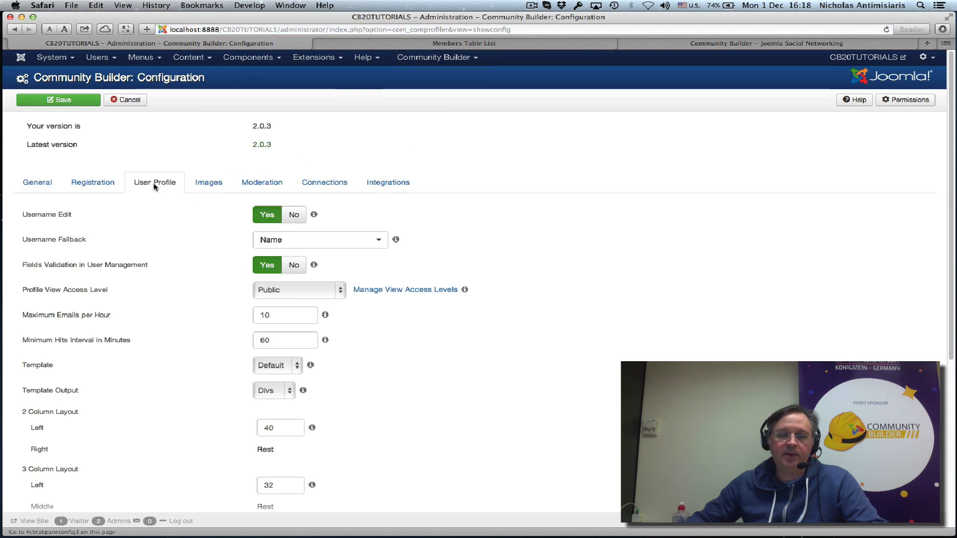
{"action": "left_click", "coordinate": [276, 366]}
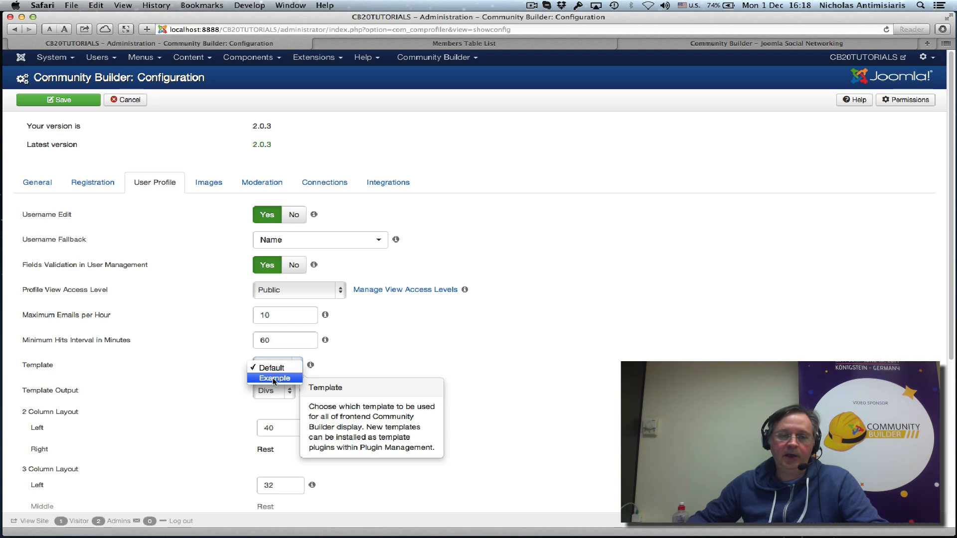
{"action": "left_click", "coordinate": [274, 379]}
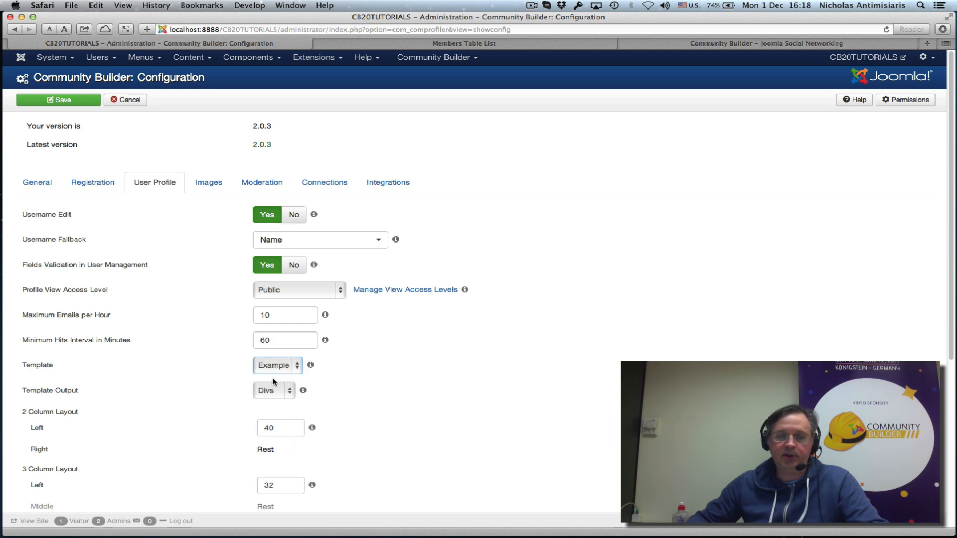
{"action": "left_click", "coordinate": [59, 100]}
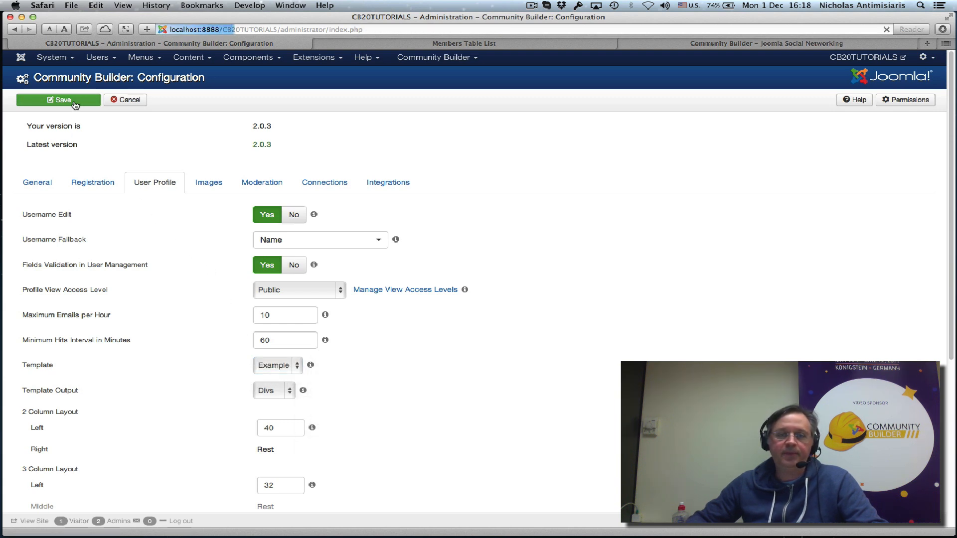
- Reload the Members Table List to show alternating red/blue rows and open fenia's profile
{"action": "left_click", "coordinate": [367, 40]}
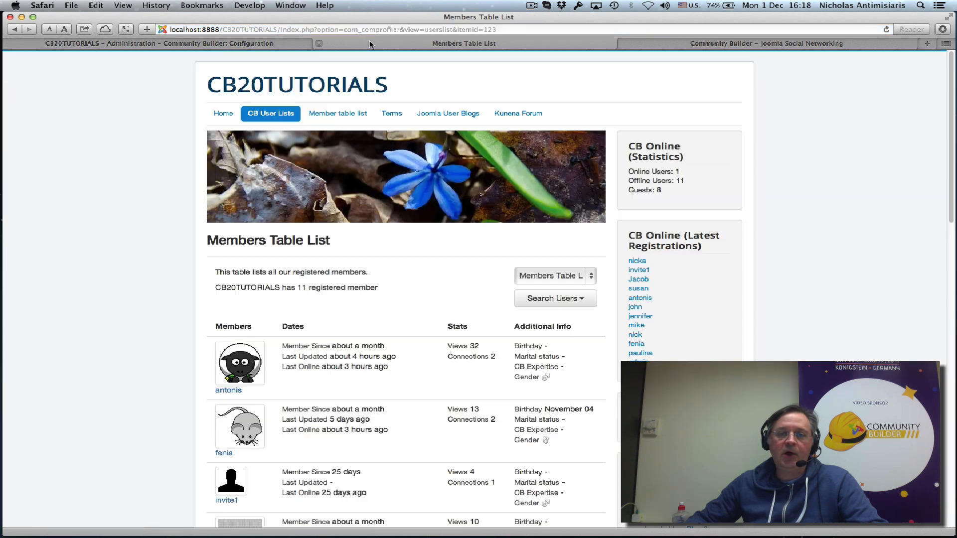
{"action": "left_click", "coordinate": [887, 30]}
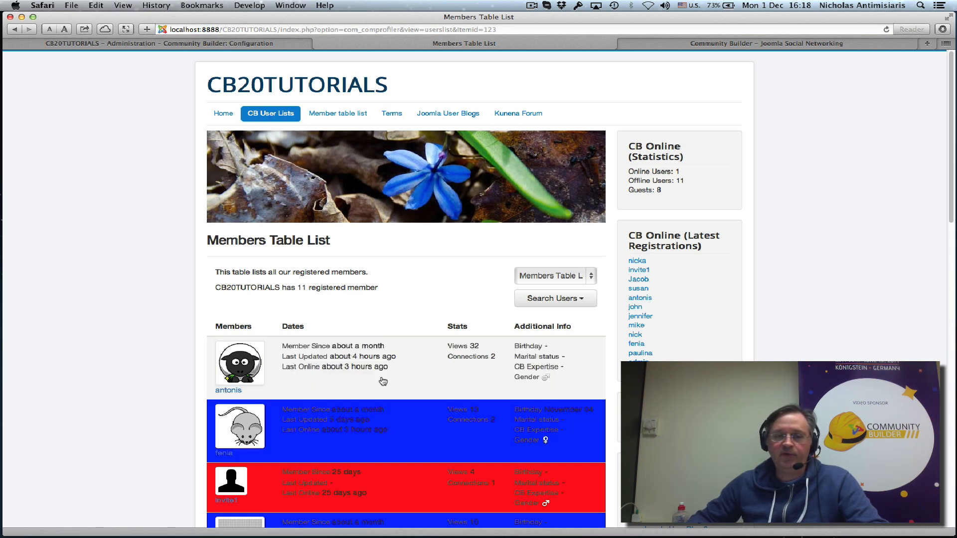
{"action": "scroll", "coordinate": [83, 333], "scroll_direction": "down", "scroll_amount": 3}
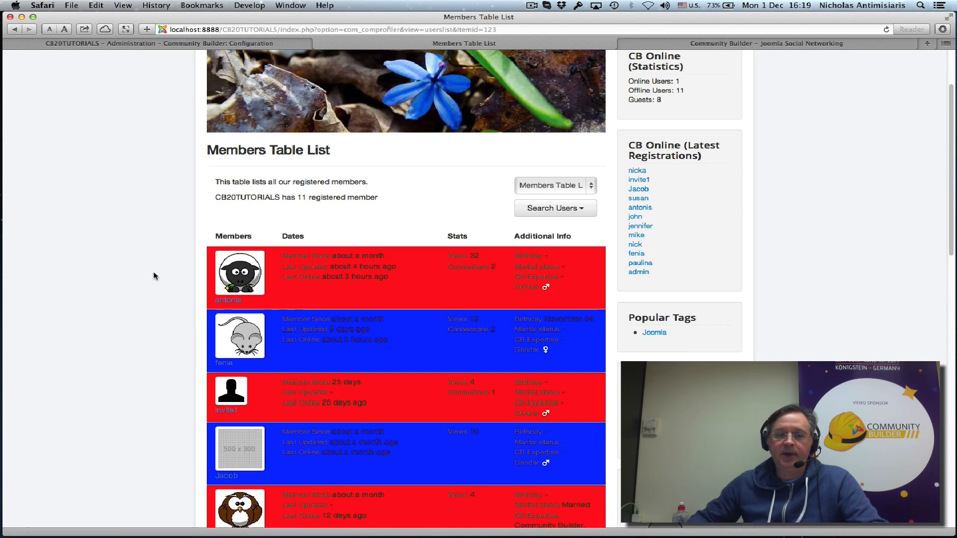
{"action": "scroll", "coordinate": [156, 274], "scroll_direction": "up", "scroll_amount": 4}
{"action": "scroll", "coordinate": [601, 308], "scroll_direction": "down", "scroll_amount": 4}
{"action": "scroll", "coordinate": [600, 306], "scroll_direction": "down", "scroll_amount": 4}
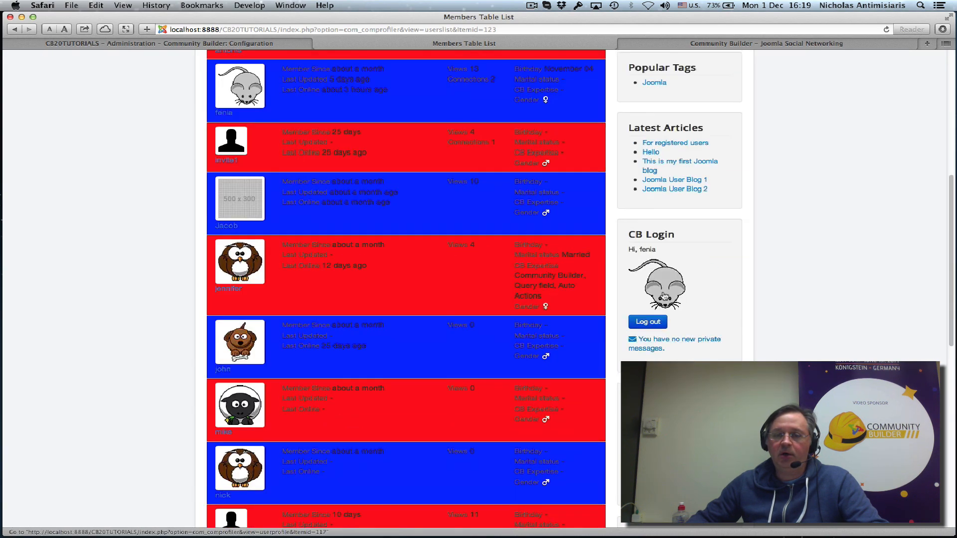
{"action": "left_click", "coordinate": [665, 296]}
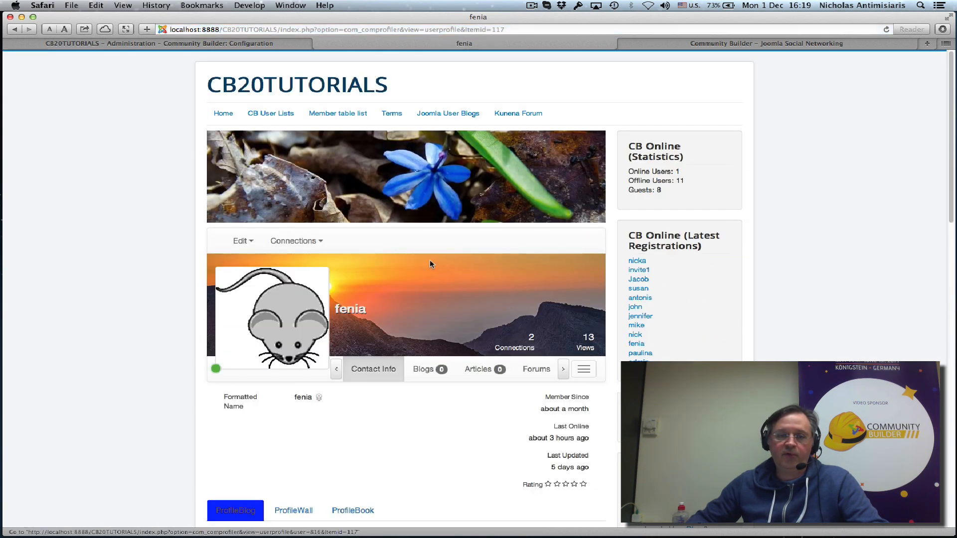
- Open Update Your Profile and cycle through its tabs, ending on the blue-highlighted Contact Info tab
{"action": "left_click", "coordinate": [242, 241]}
{"action": "left_click", "coordinate": [252, 262]}
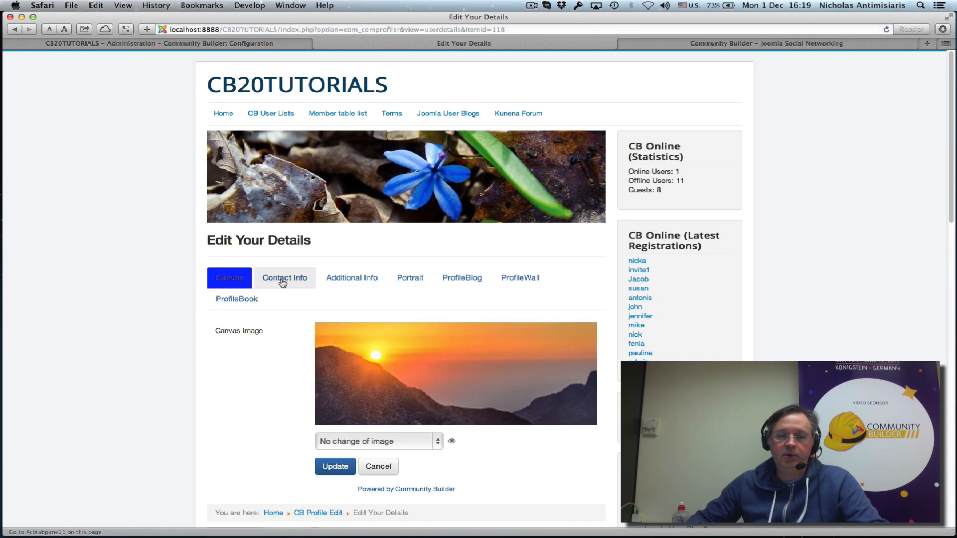
{"action": "left_click", "coordinate": [283, 283]}
{"action": "left_click", "coordinate": [352, 277]}
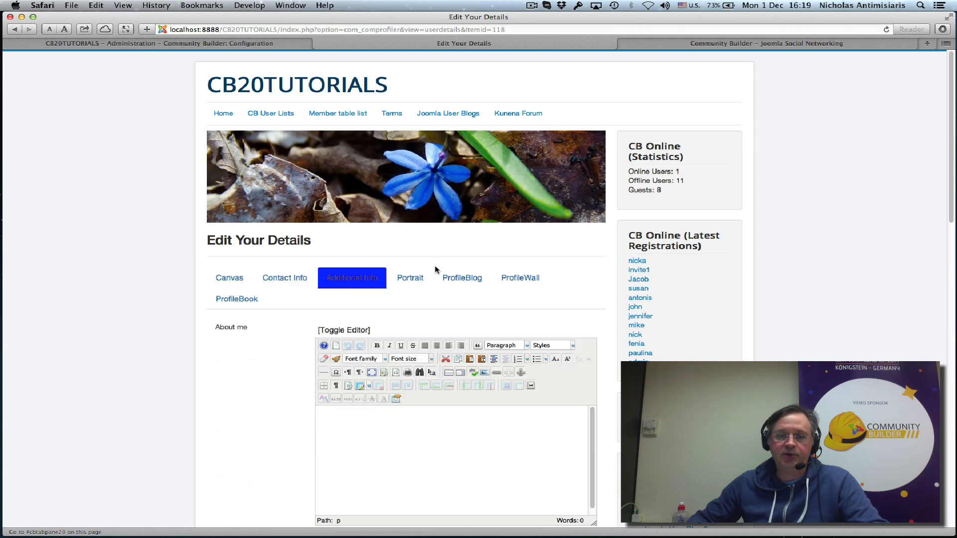
{"action": "left_click", "coordinate": [410, 277]}
{"action": "left_click", "coordinate": [463, 278]}
{"action": "left_click", "coordinate": [519, 277]}
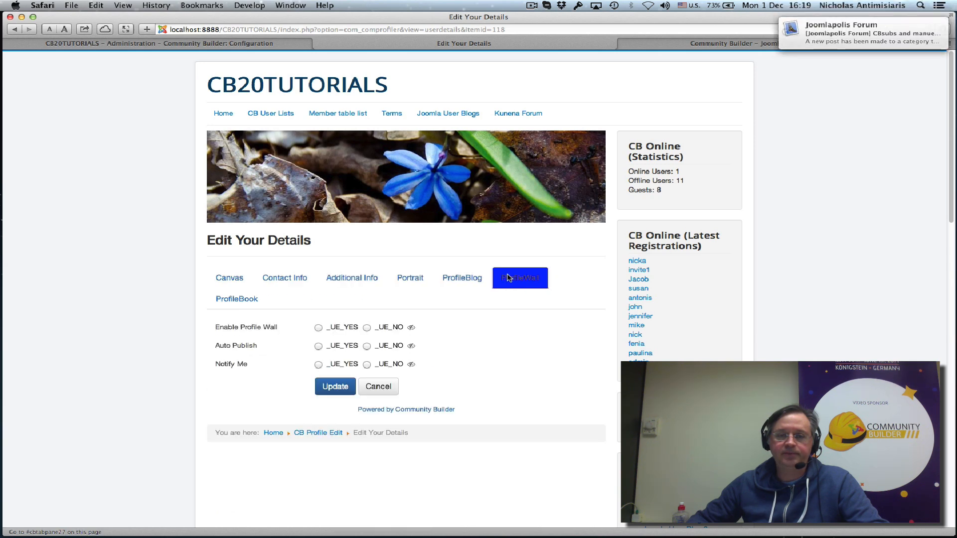
{"action": "scroll", "coordinate": [124, 340], "scroll_direction": "down", "scroll_amount": 1}
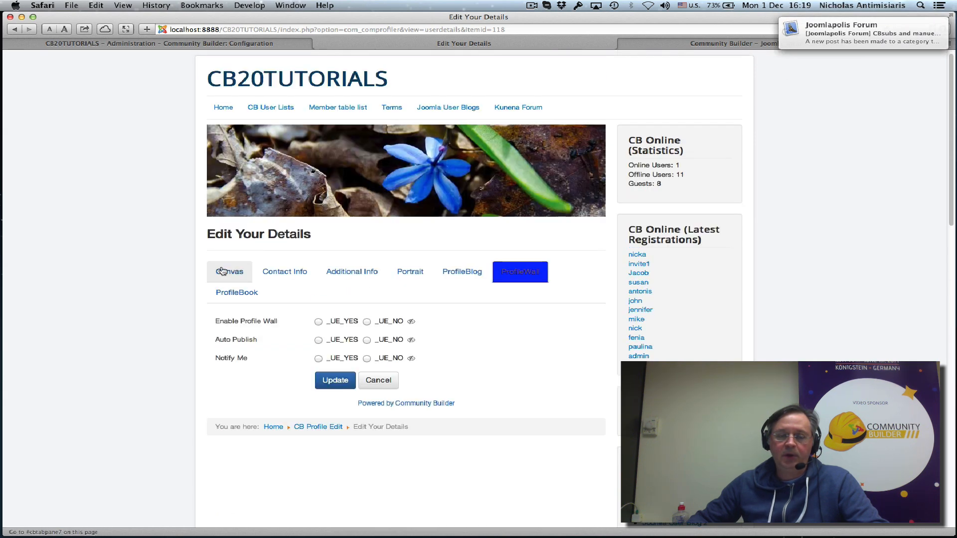
{"action": "left_click", "coordinate": [229, 271]}
{"action": "left_click", "coordinate": [284, 272]}
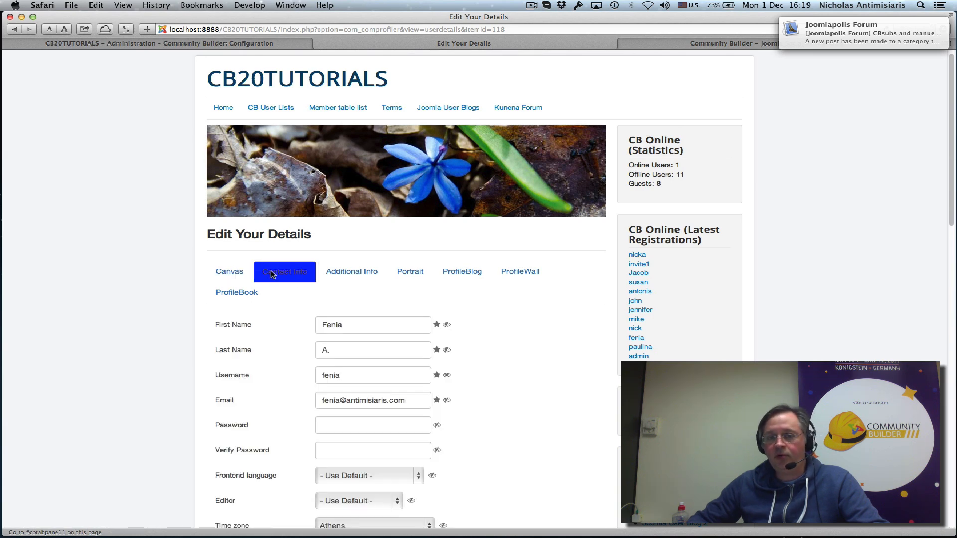